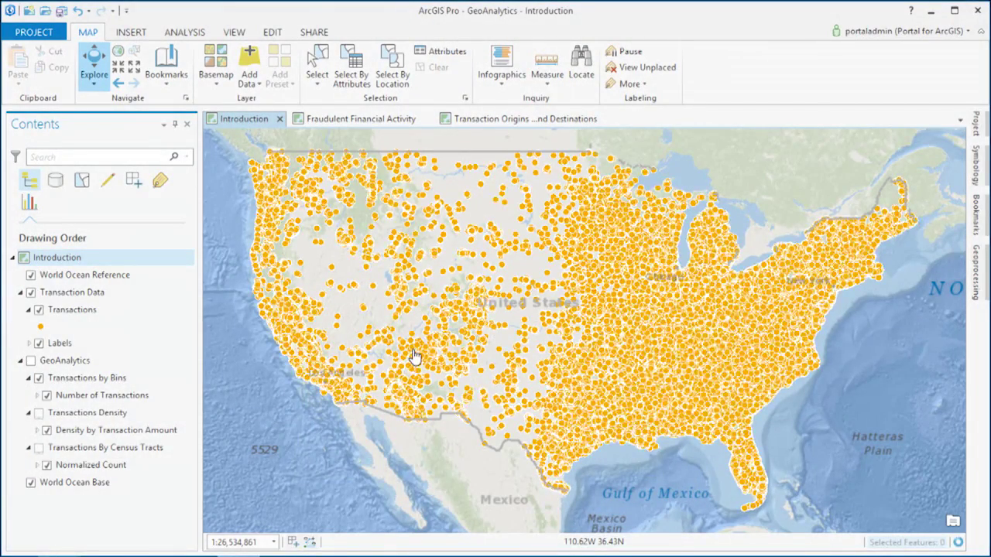
# Step: Zoom to the Great Lakes–New England area and hide the Transaction Data layer
pyautogui.moveTo(683, 191); pyautogui.dragTo(934, 312)
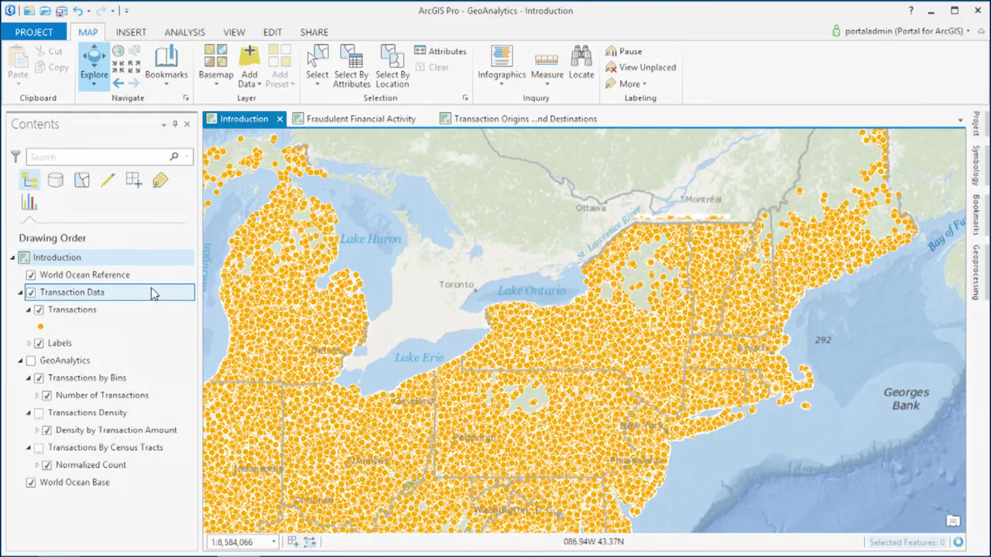
pyautogui.click(31, 293)
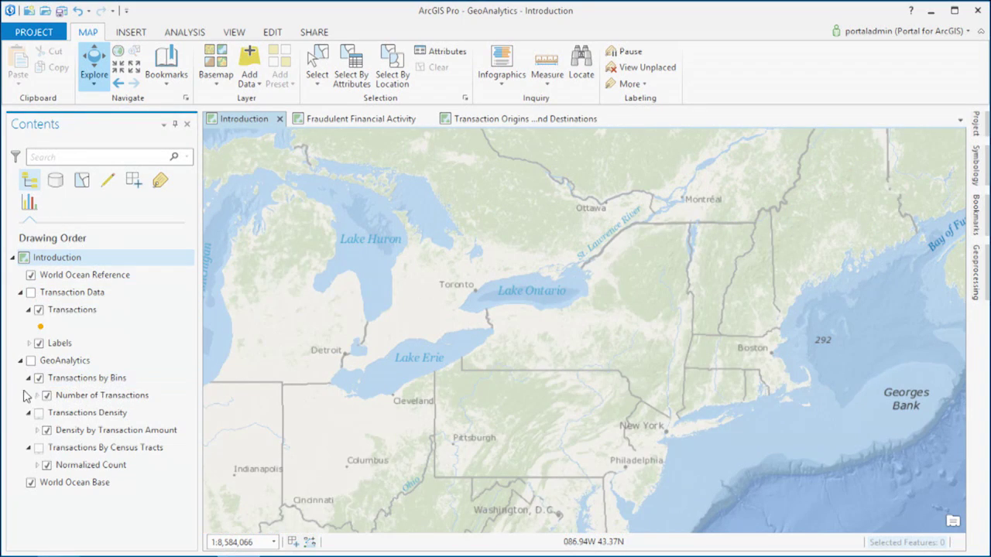
# Step: Turn on the GeoAnalytics group to display the Transactions by Bins count grid
pyautogui.click(31, 362)
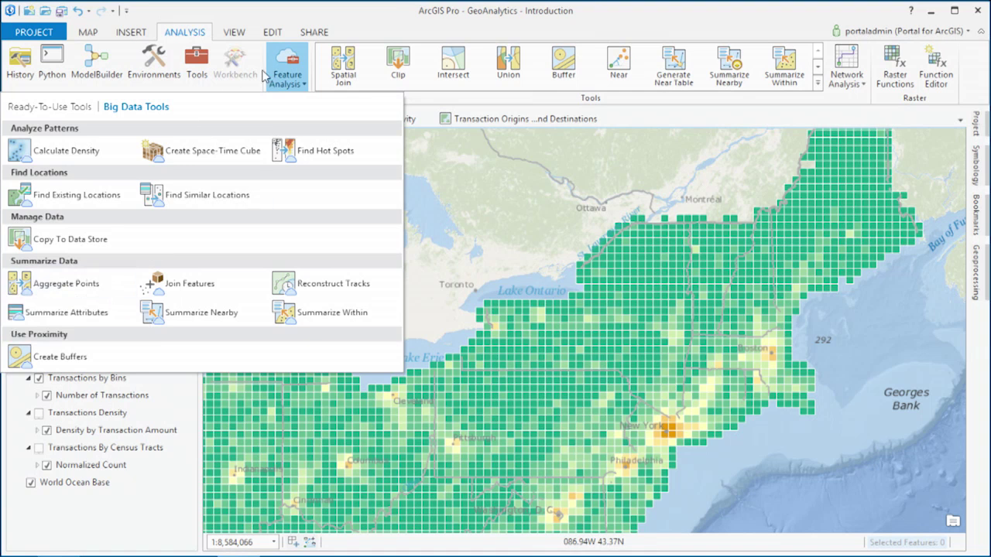
pyautogui.click(298, 85)
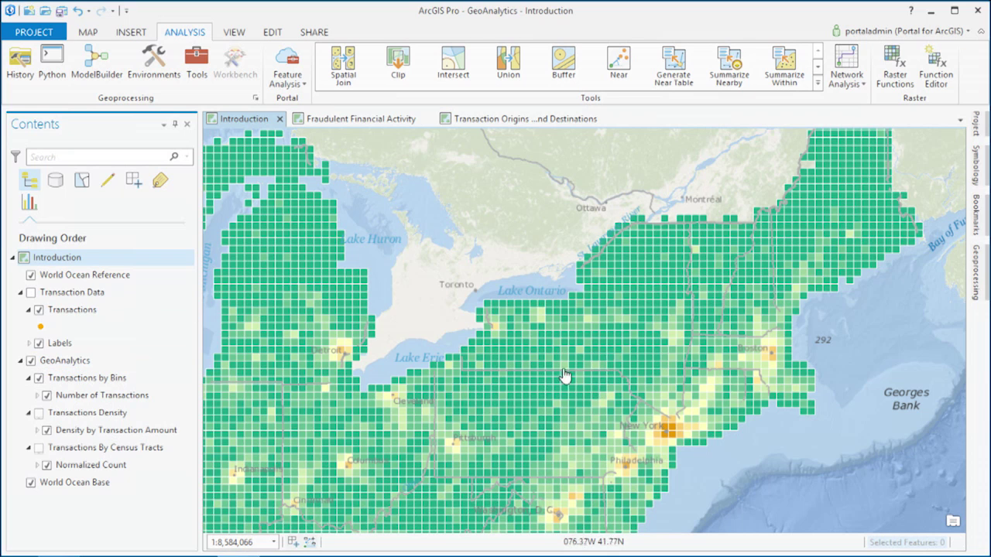
pyautogui.click(91, 32)
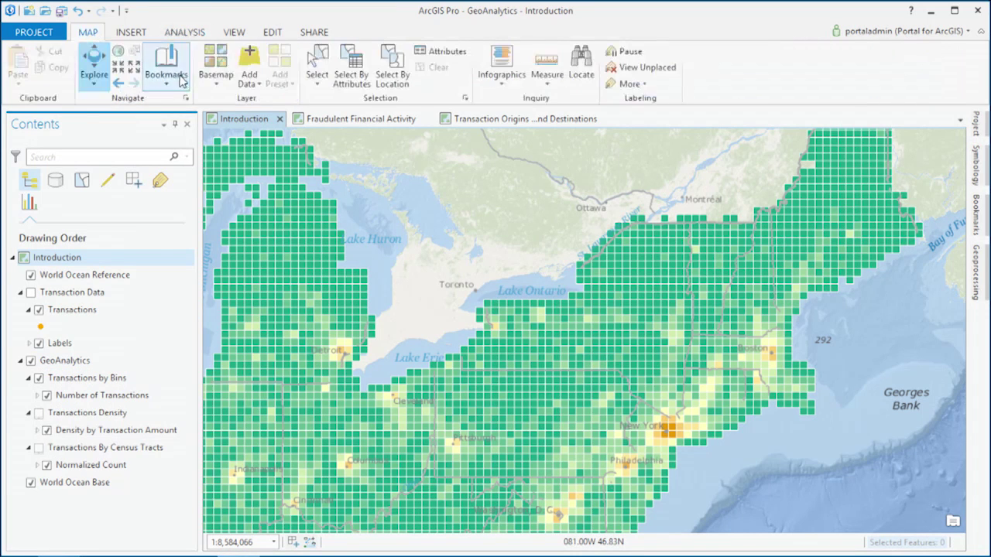
# Step: Go to the Northeast bookmark and swap the bins grid for the Transactions Density layer
pyautogui.click(165, 69)
pyautogui.click(172, 89)
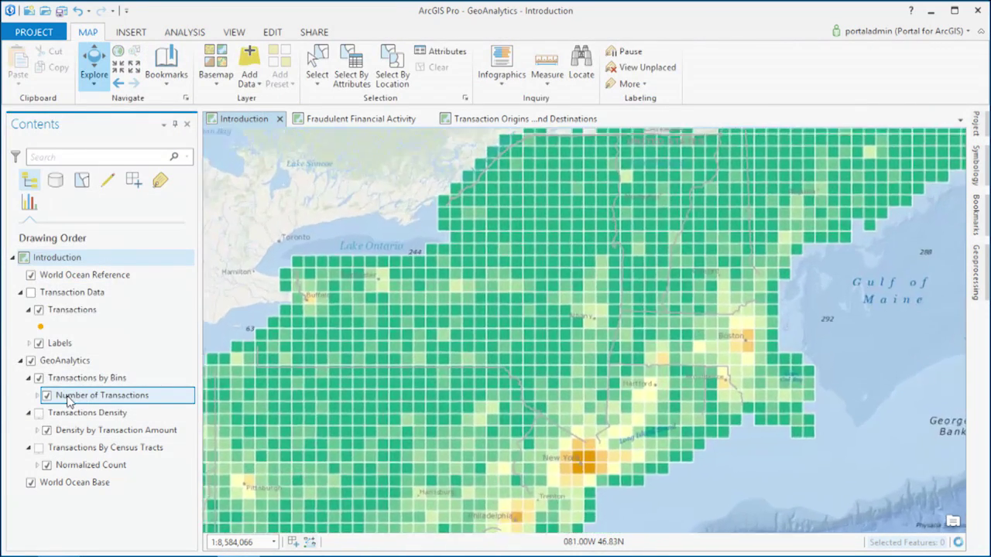
pyautogui.click(37, 418)
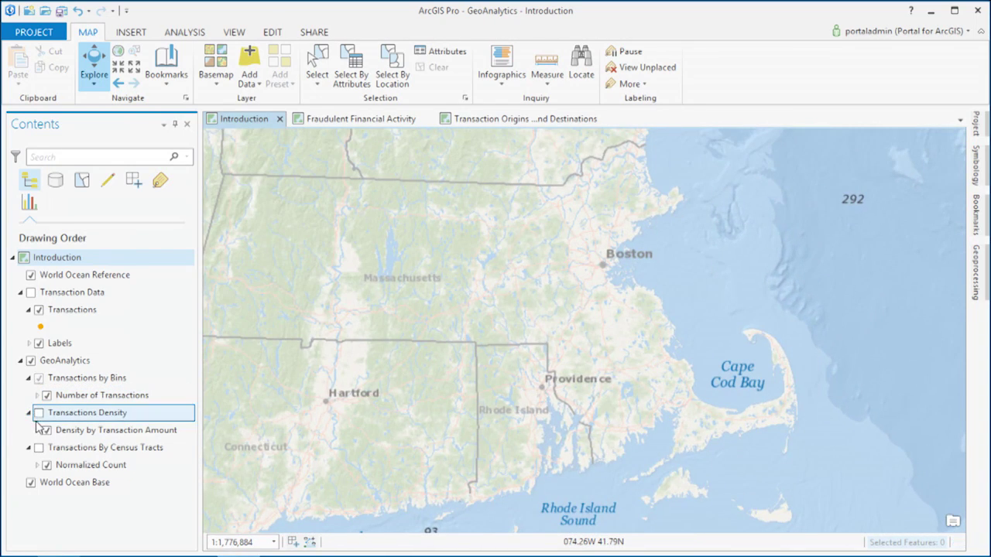
pyautogui.click(38, 414)
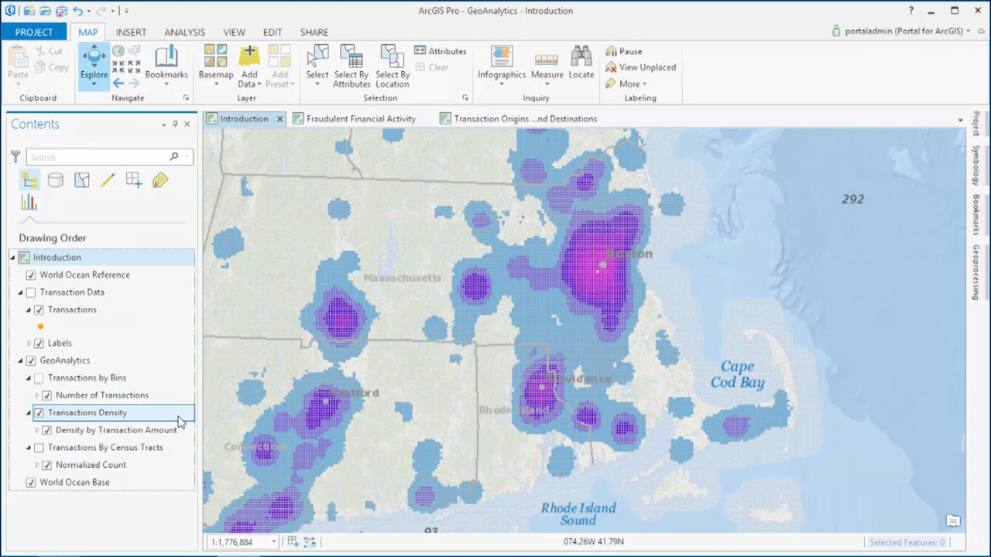
# Step: Show Transactions By Census Tracts and zoom into southern New England near Providence
pyautogui.click(40, 449)
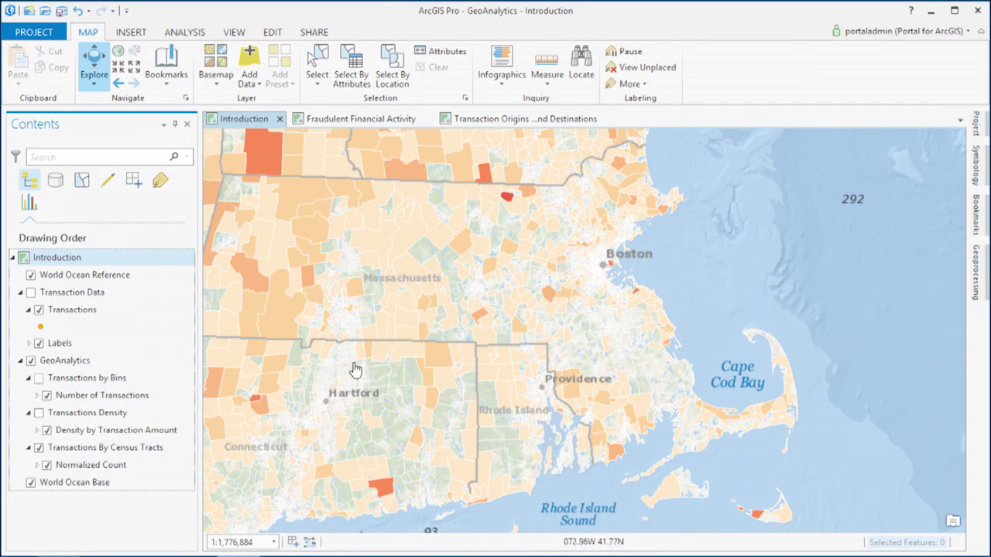
pyautogui.moveTo(464, 181); pyautogui.dragTo(657, 304)
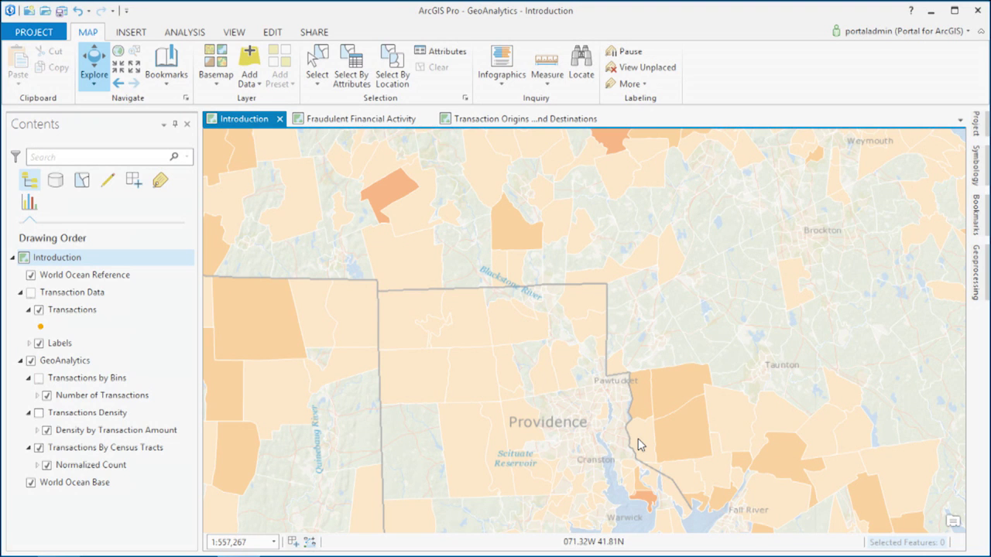
pyautogui.click(167, 66)
# Step: Return to the Continental U.S. view with GeoAnalytics hidden, Transaction Data shown, and Second Transaction hidden
pyautogui.click(50, 149)
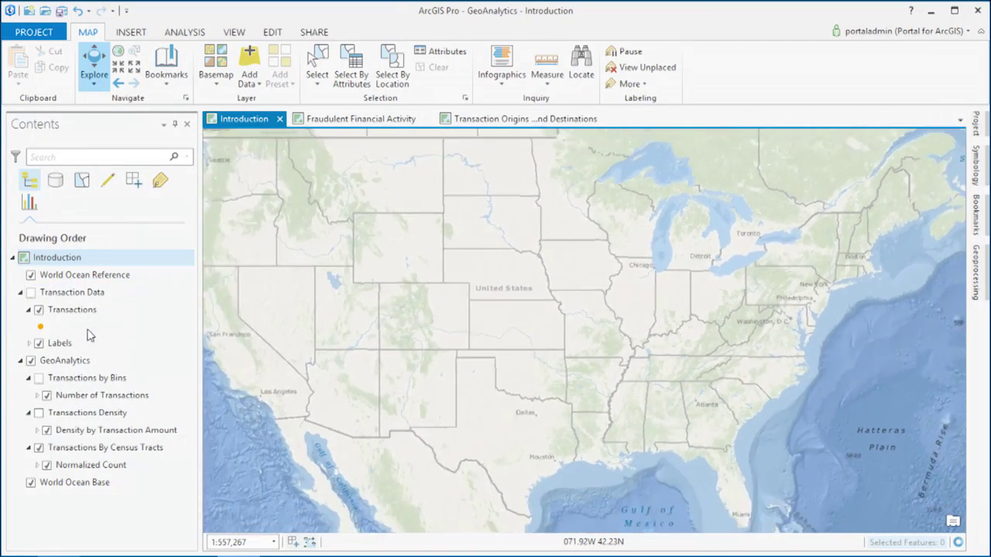
pyautogui.click(31, 361)
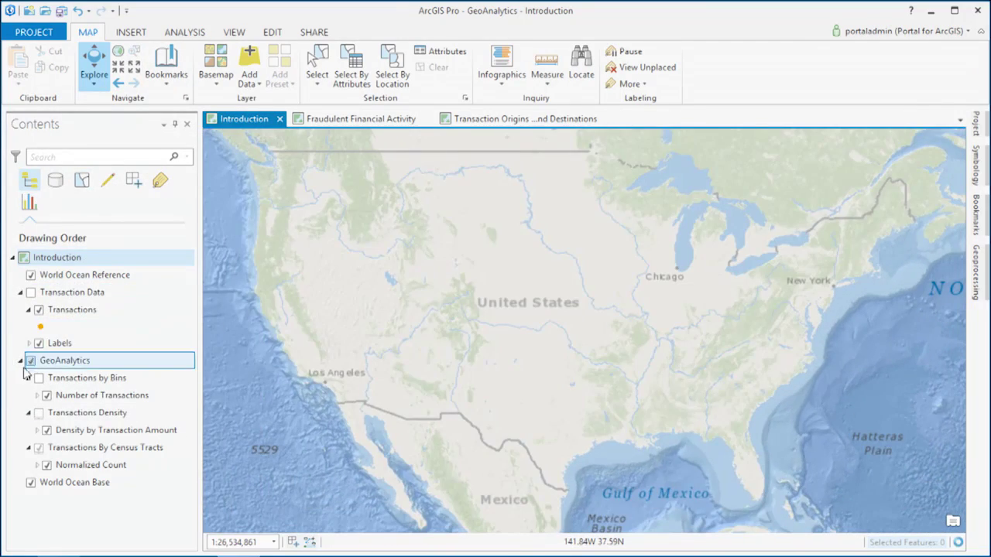
pyautogui.click(31, 293)
pyautogui.click(31, 294)
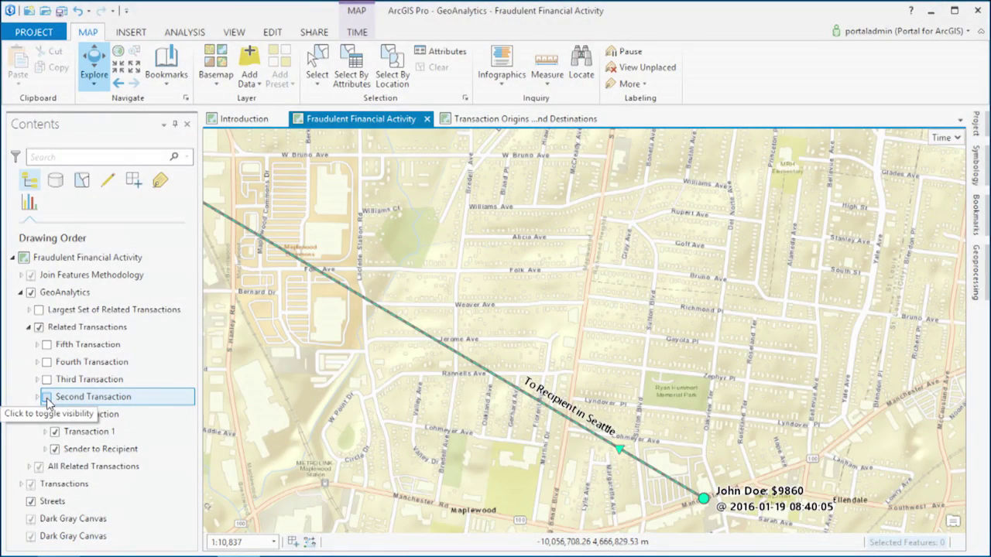
pyautogui.click(47, 397)
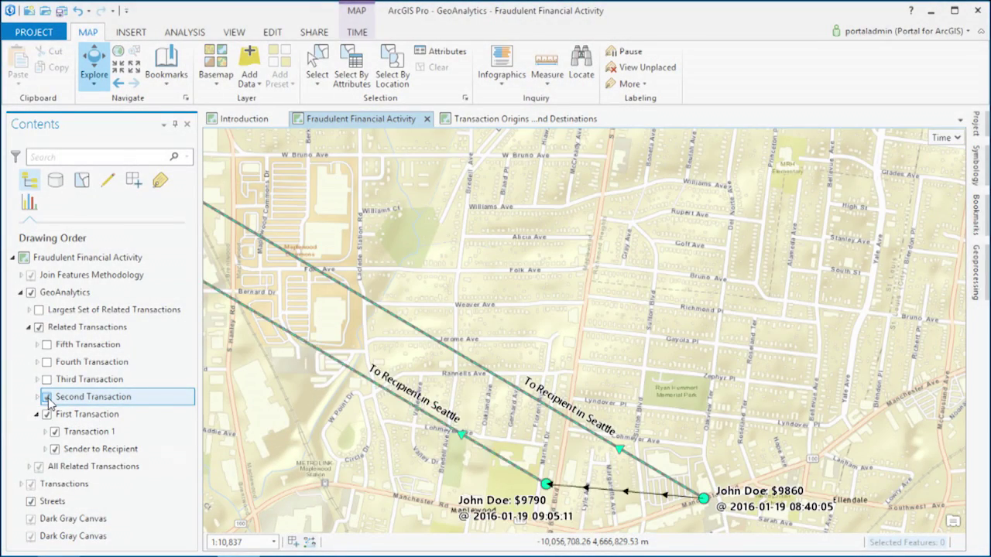
pyautogui.click(46, 380)
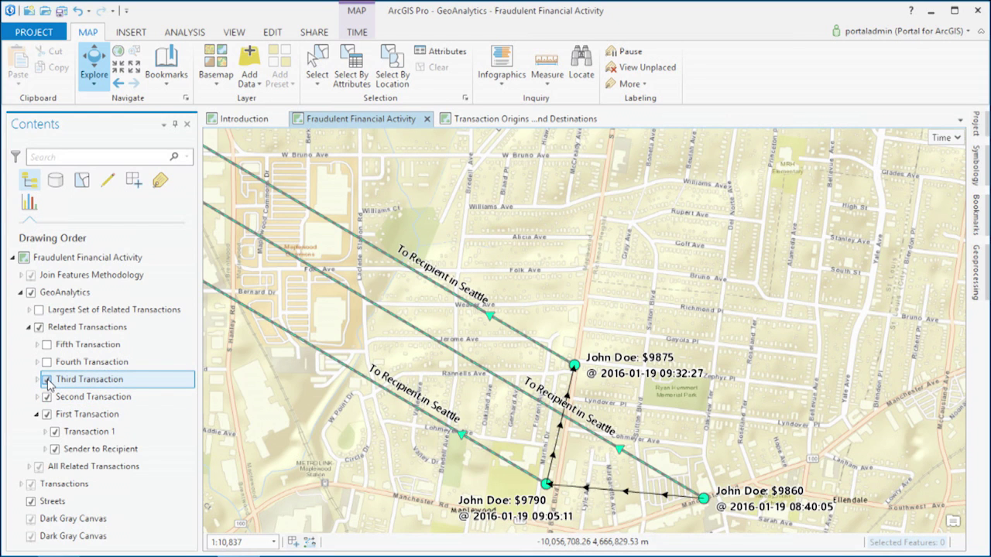
pyautogui.click(50, 370)
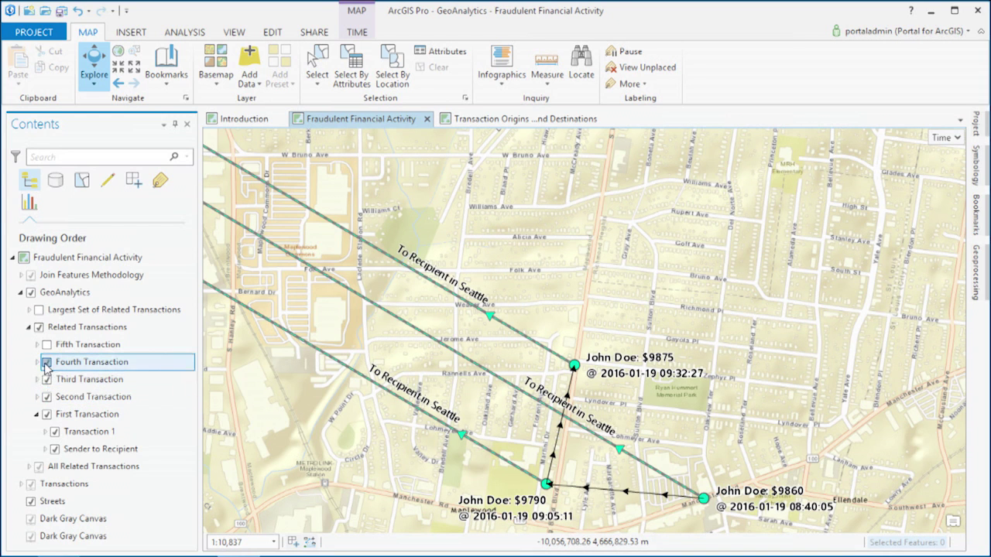
pyautogui.click(45, 346)
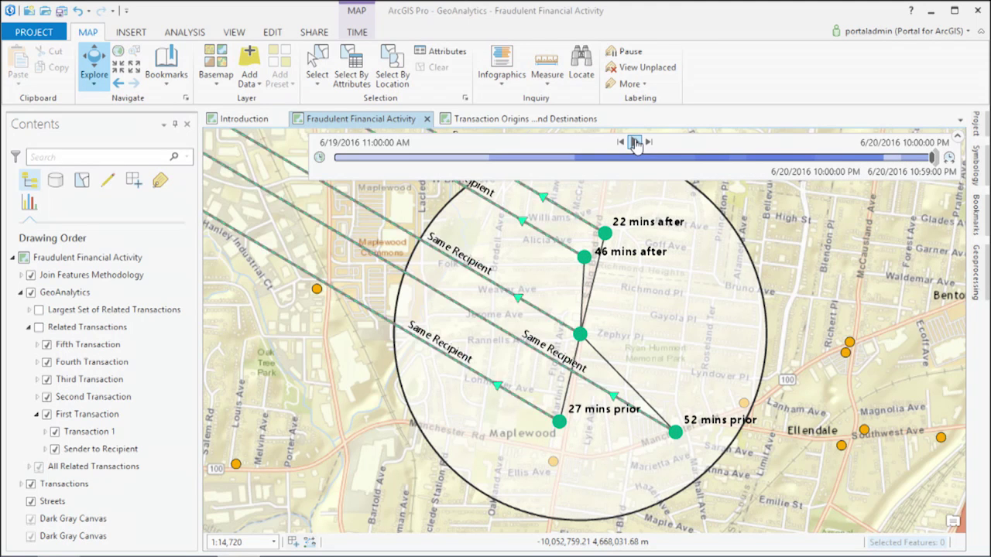
pyautogui.click(961, 137)
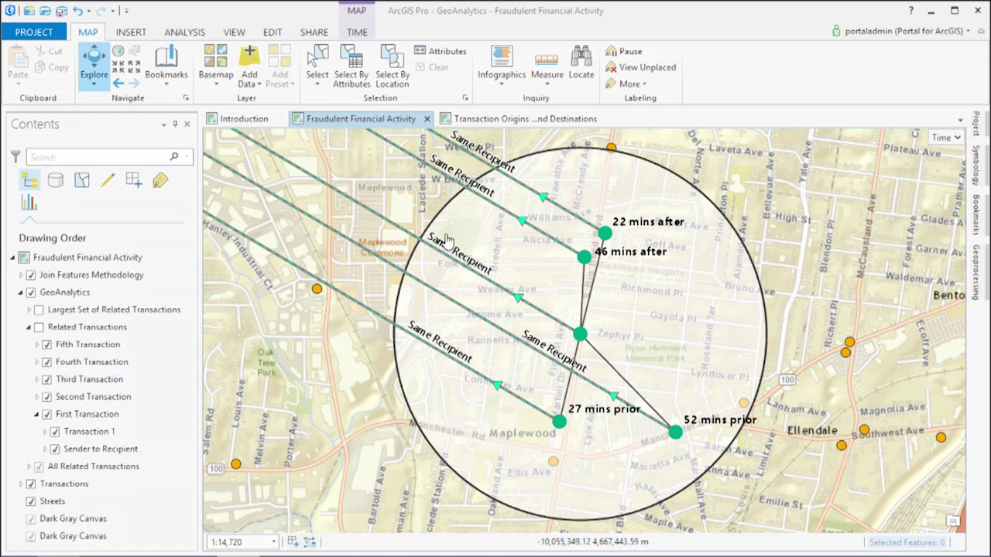
pyautogui.click(186, 32)
# Step: Start Join Features from Big Data Tools, keeping NEAR as the spatial and temporal relationships
pyautogui.click(293, 81)
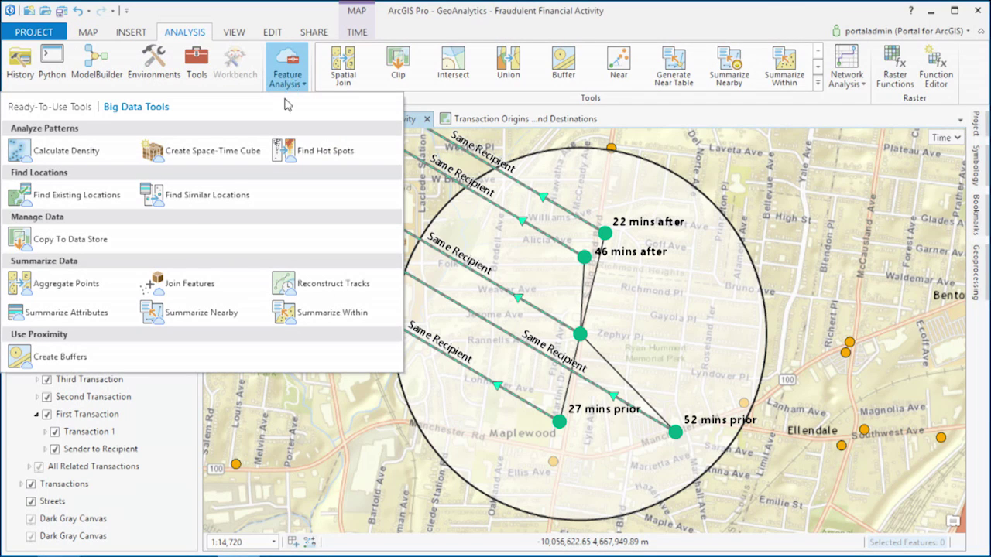
pyautogui.click(189, 285)
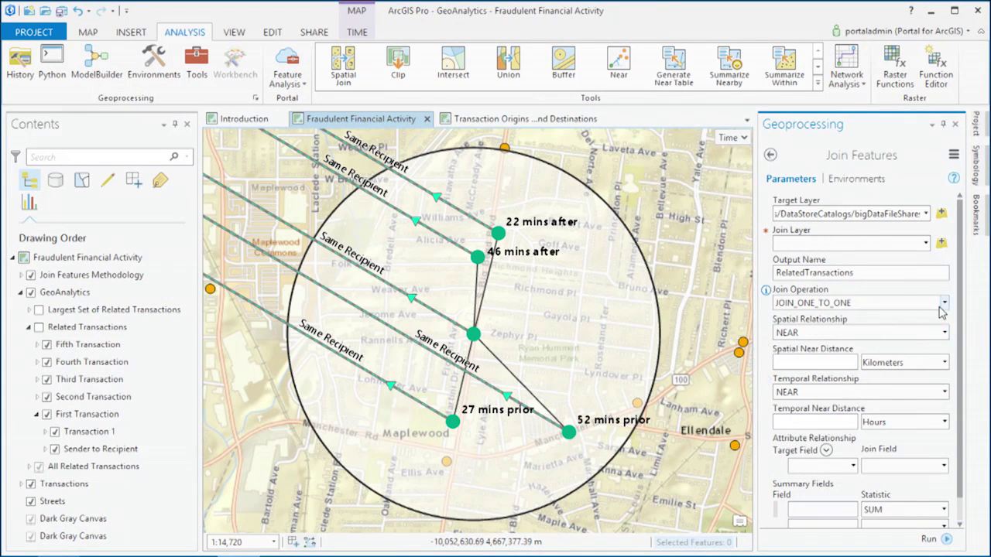
pyautogui.click(945, 333)
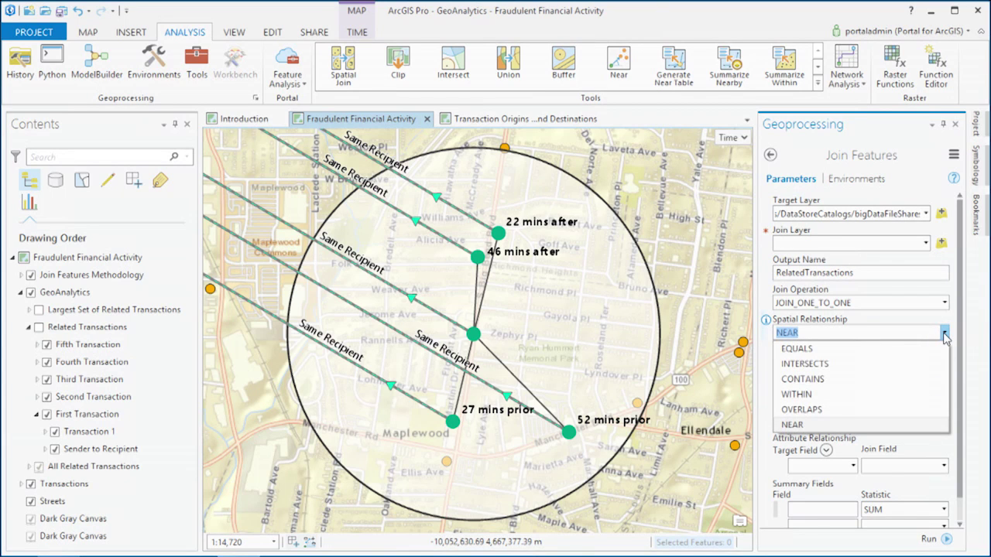
pyautogui.click(944, 333)
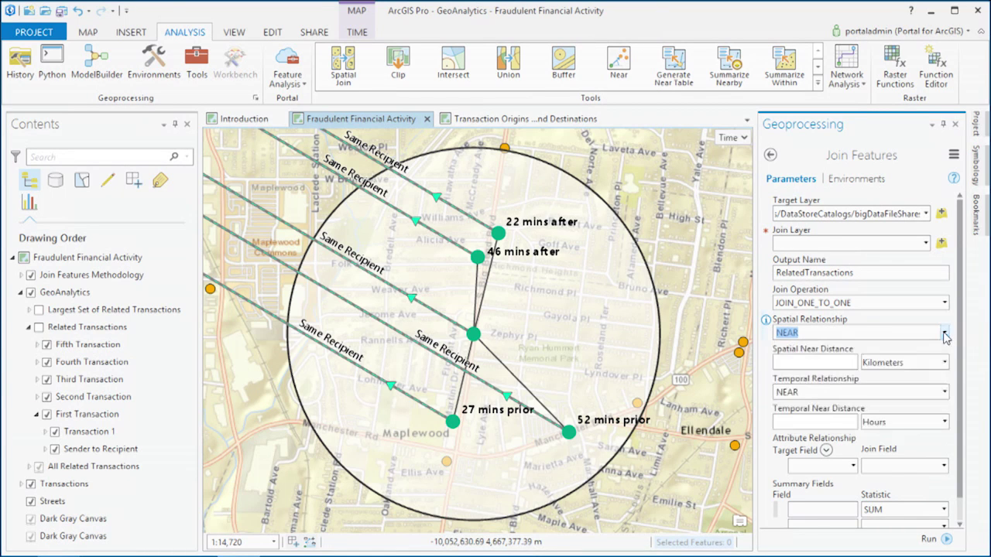
pyautogui.click(946, 392)
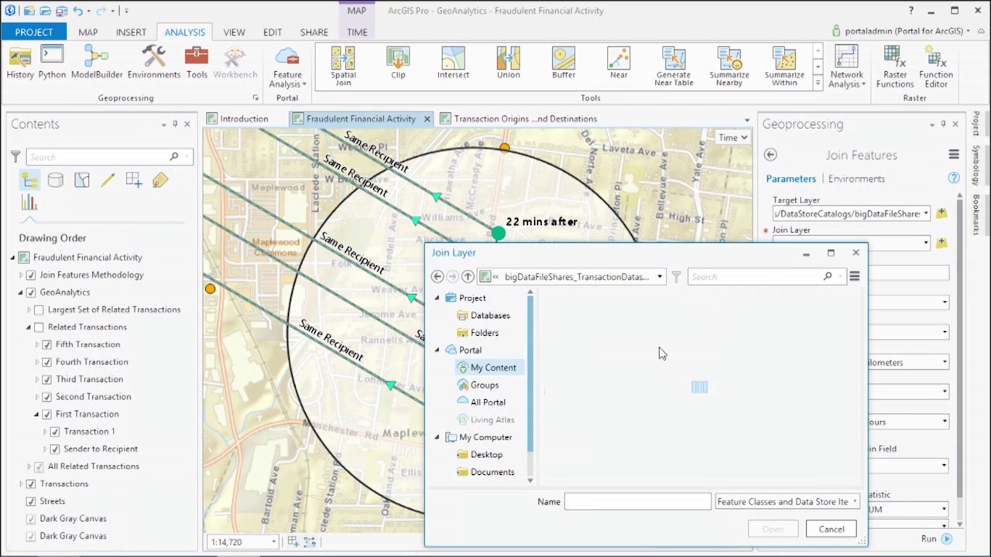
# Step: Select financial_transactions as the Join Features join layer
pyautogui.click(606, 310)
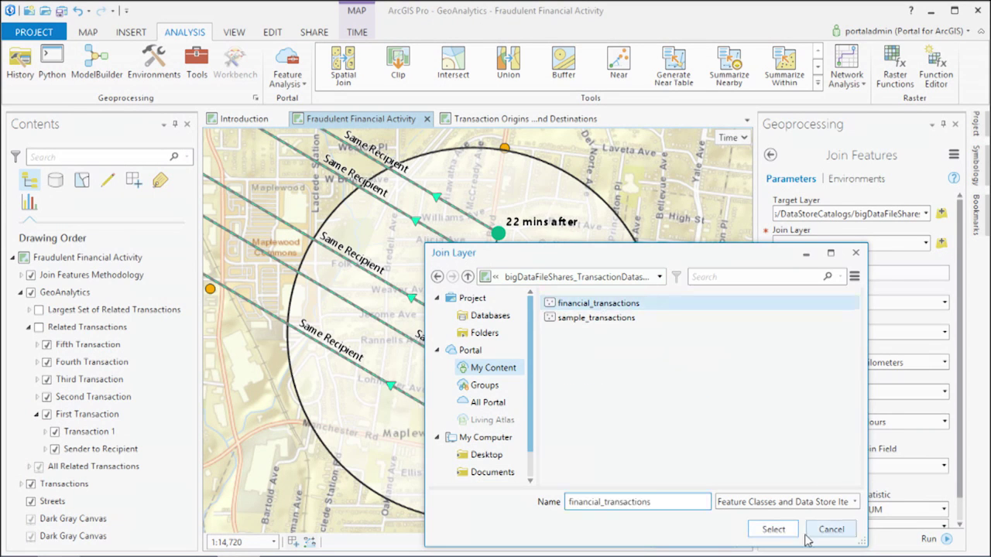
pyautogui.click(772, 530)
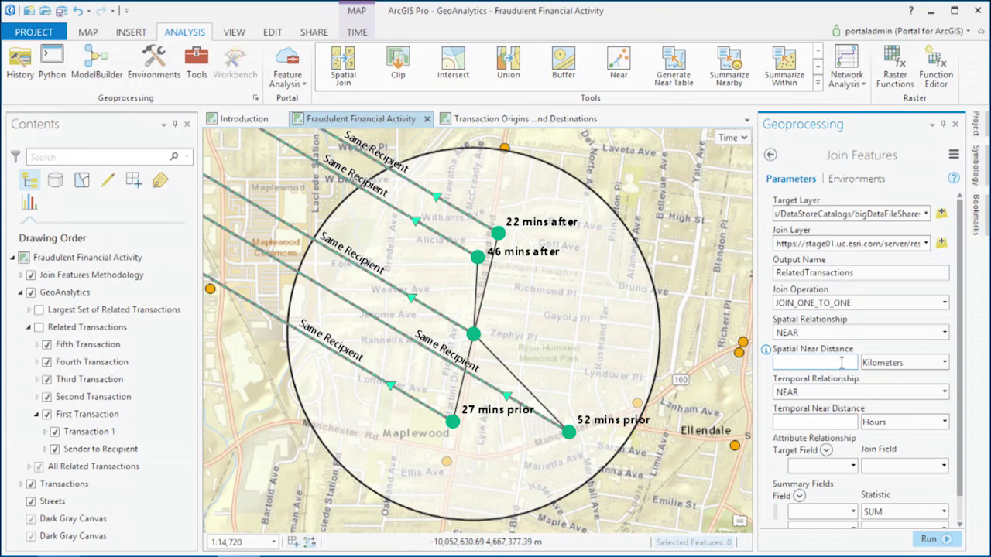
pyautogui.click(842, 362)
# Step: Set near distances to 1 Kilometer and 1 Hour and match dest_id to dest_id
pyautogui.write('1')
pyautogui.click(849, 418)
pyautogui.write('1')
pyautogui.click(853, 465)
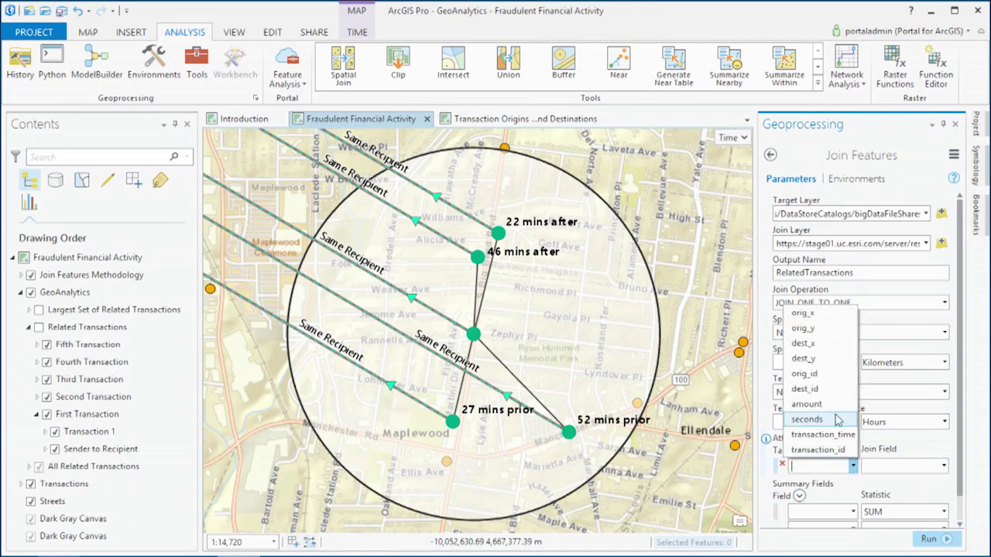
pyautogui.click(805, 388)
pyautogui.click(944, 465)
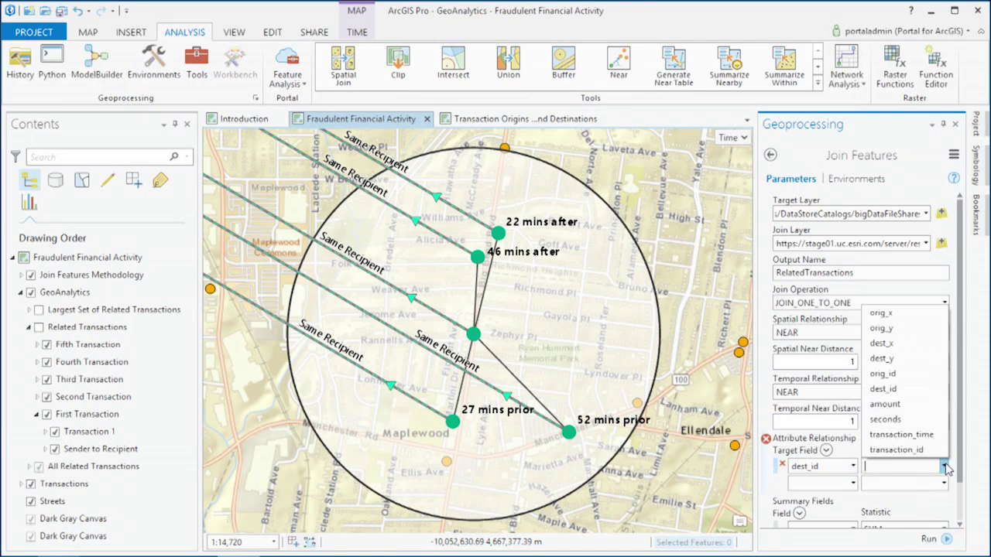
pyautogui.click(921, 388)
# Step: Summarise the amount field with SUM and collapse the tool pane
pyautogui.scroll(-1, 963, 503)
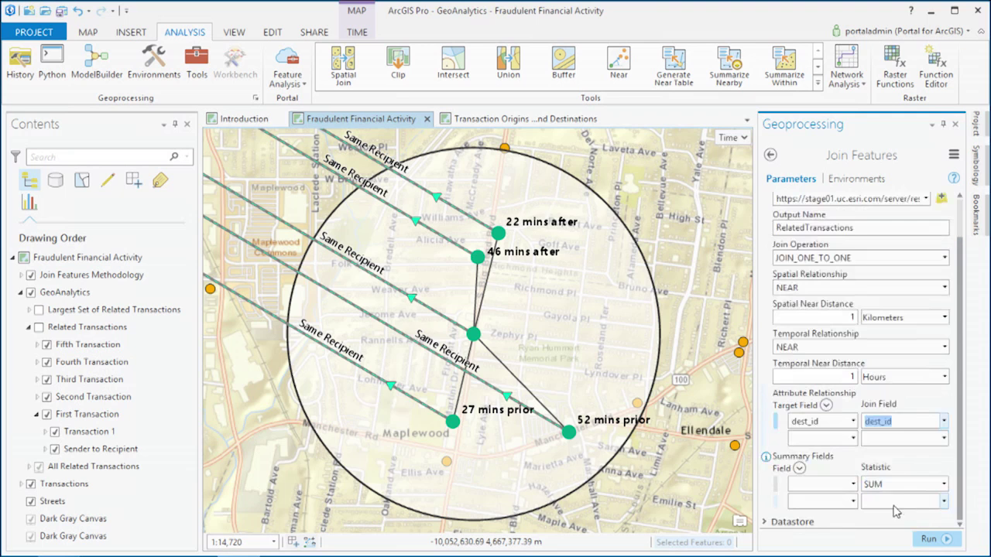
pyautogui.click(853, 484)
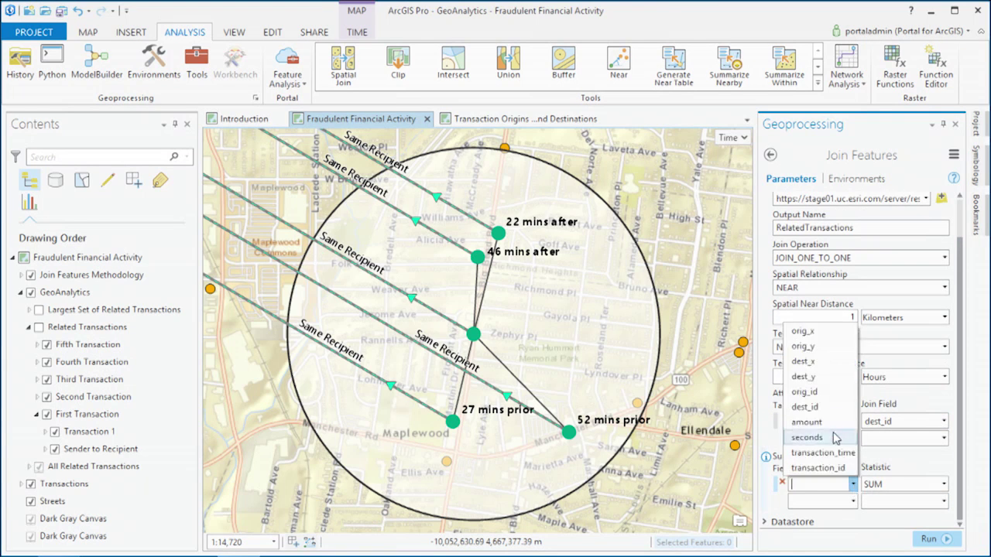
pyautogui.click(834, 422)
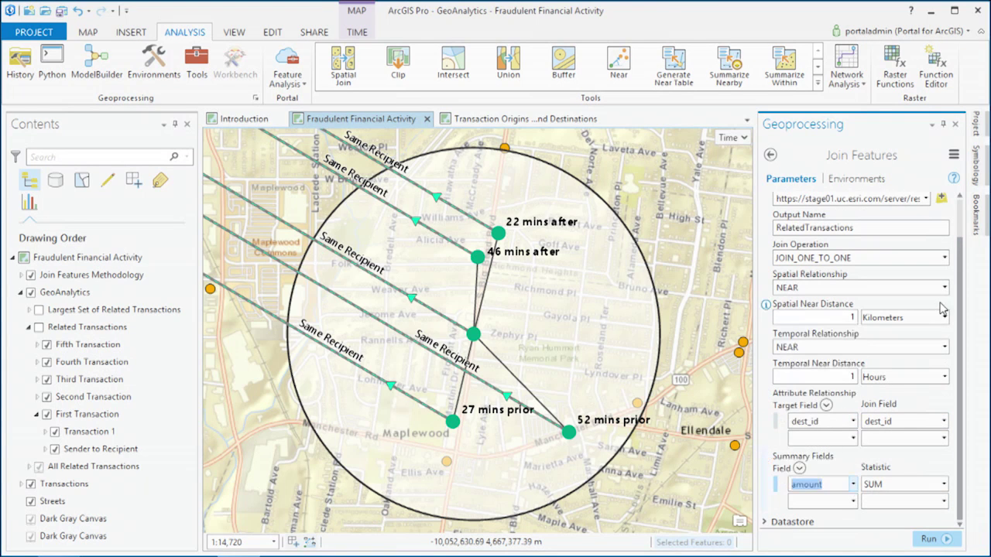
pyautogui.scroll(1, 960, 213)
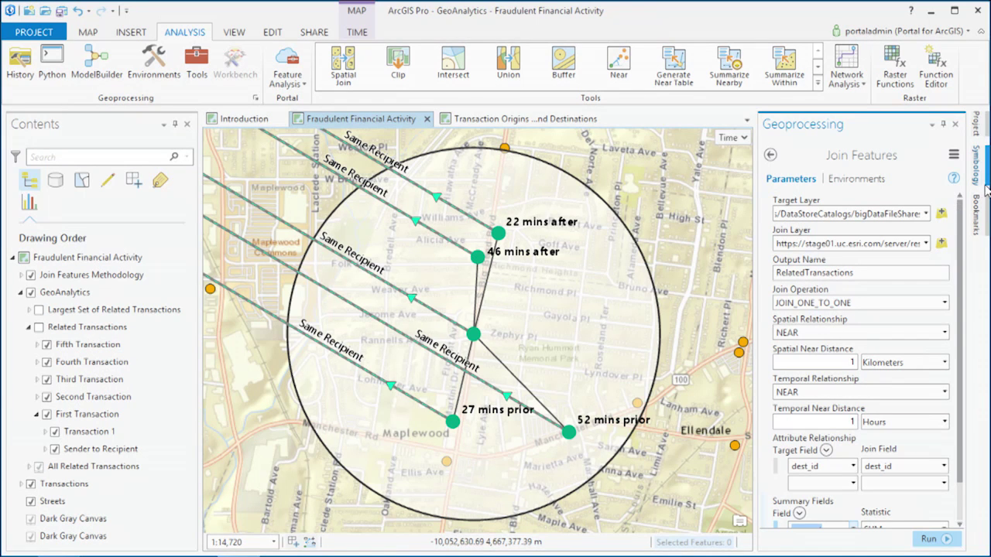
pyautogui.click(943, 126)
# Step: Zoom to the Continental U.S. bookmark to see the related-transaction lines
pyautogui.click(977, 219)
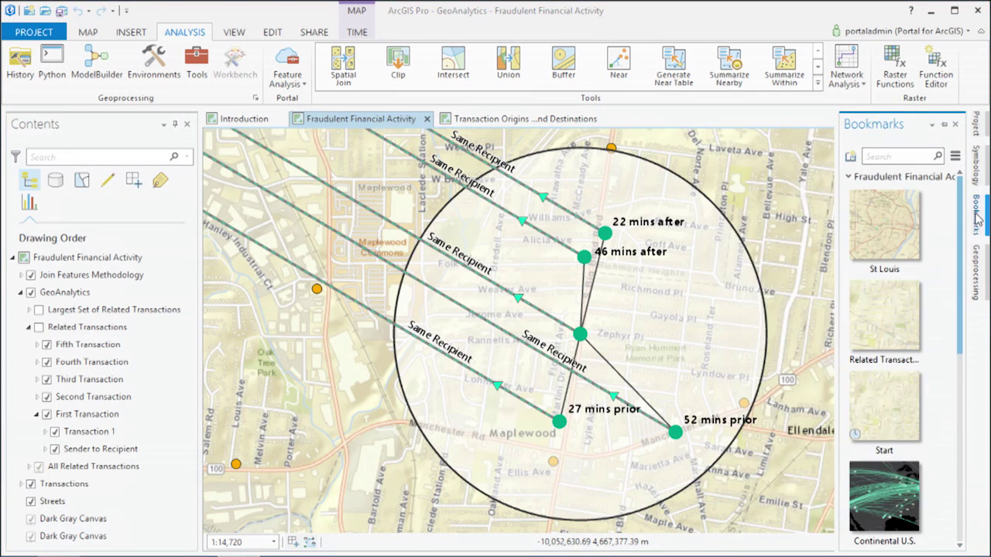
pyautogui.click(910, 506)
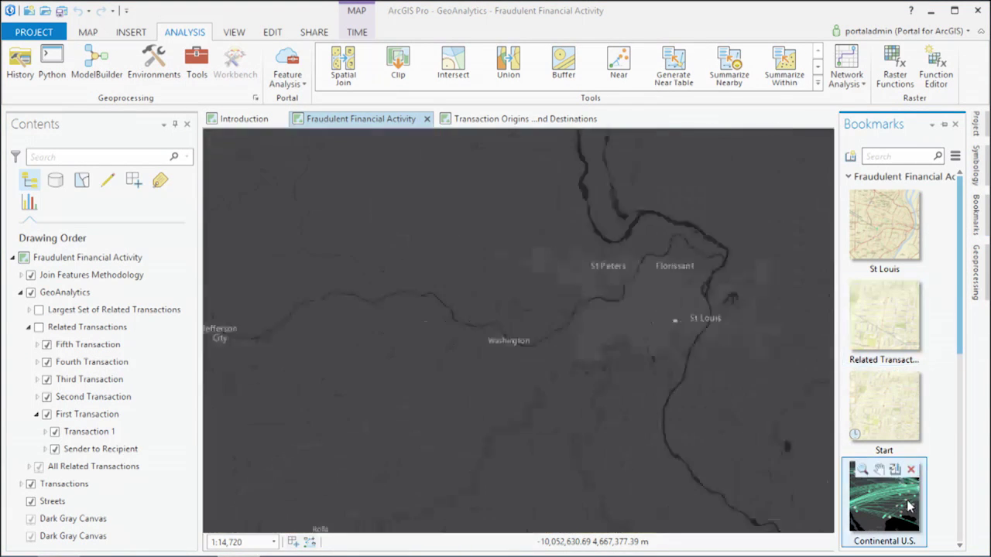
pyautogui.click(977, 213)
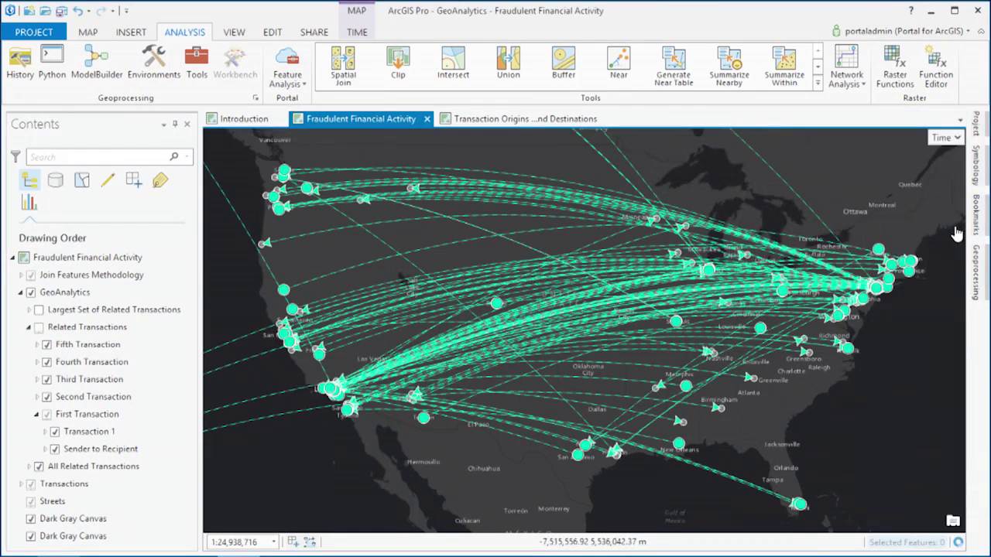